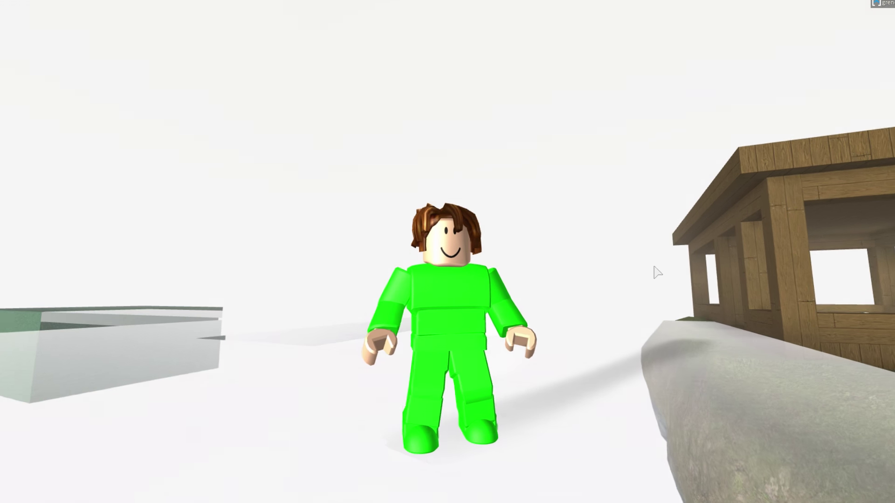
# - Walk into the wooden hut, look down at the lantern, then look up at the tree Jim
pyautogui.press('w')
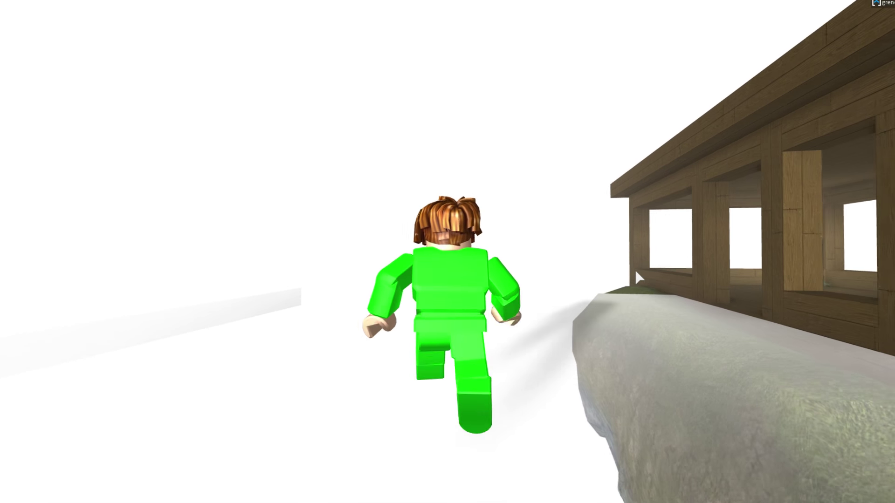
pyautogui.press('w')
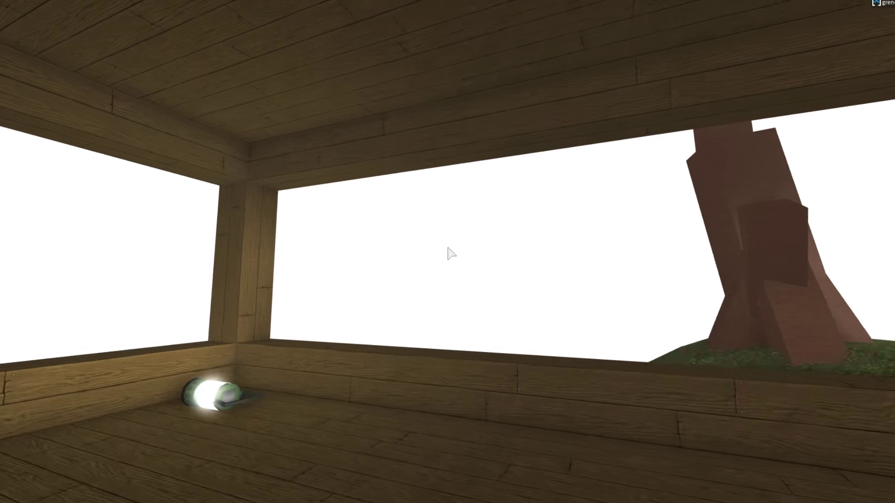
pyautogui.rightClick(448, 253)
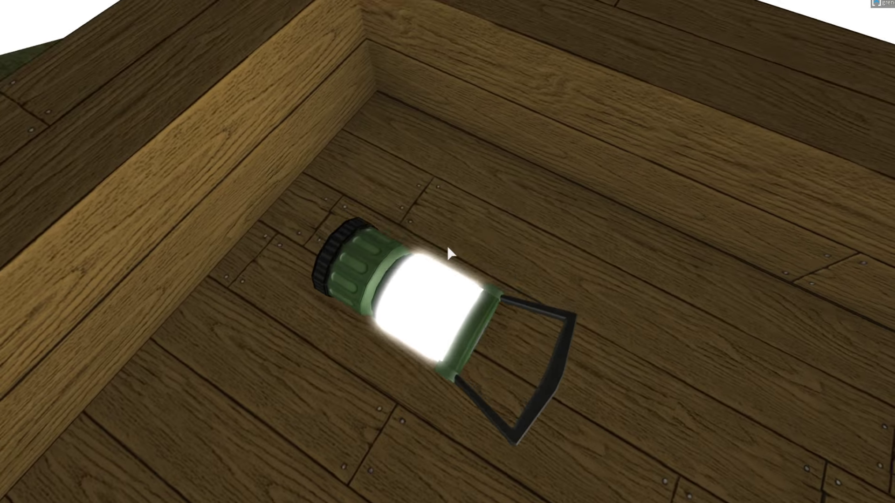
pyautogui.moveTo(448, 253); pyautogui.dragTo(448, 253)
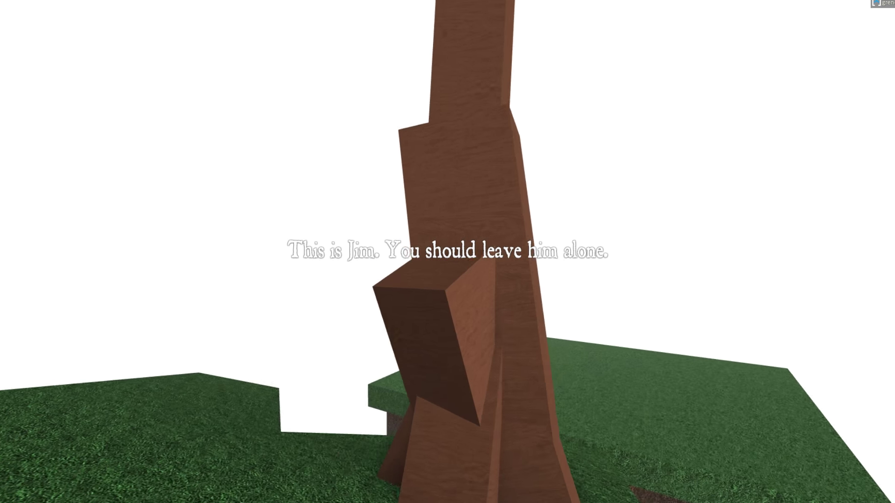
pyautogui.moveTo(449, 254); pyautogui.dragTo(450, 212)
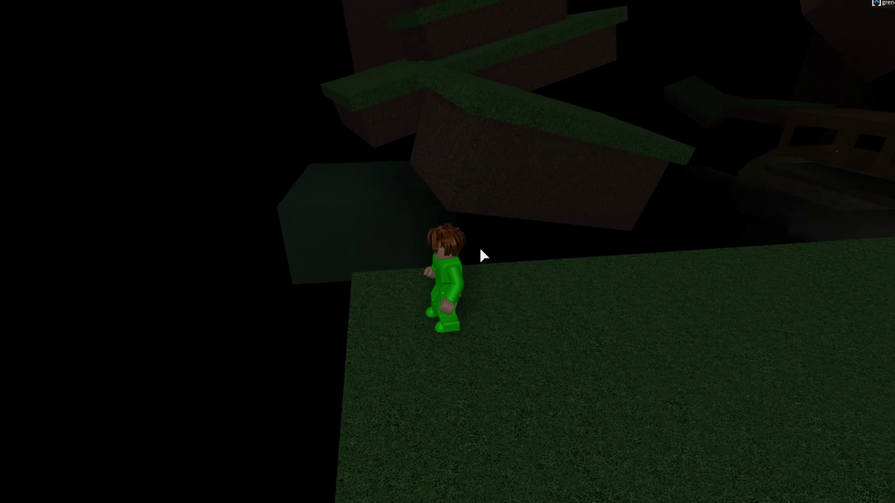
# - Climb the grassy stair platforms and run along the long brown block
pyautogui.press('w')
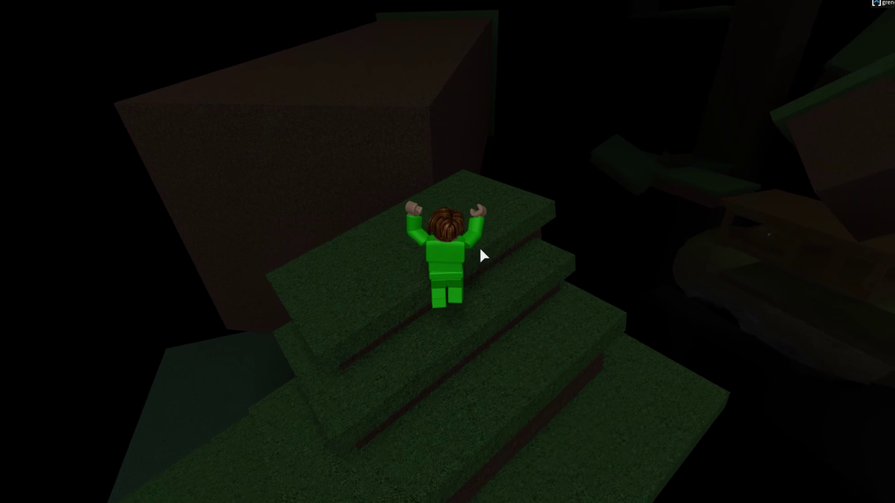
pyautogui.press('w')
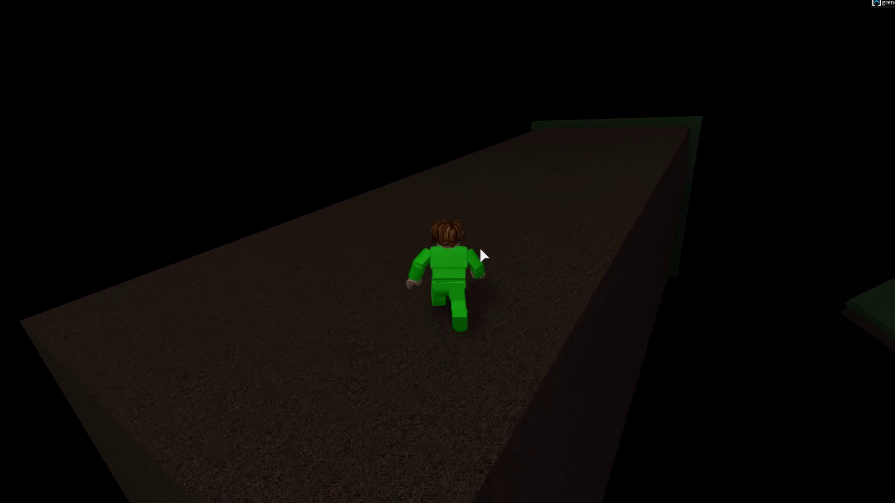
pyautogui.press('w')
pyautogui.scroll(3, 479, 247)
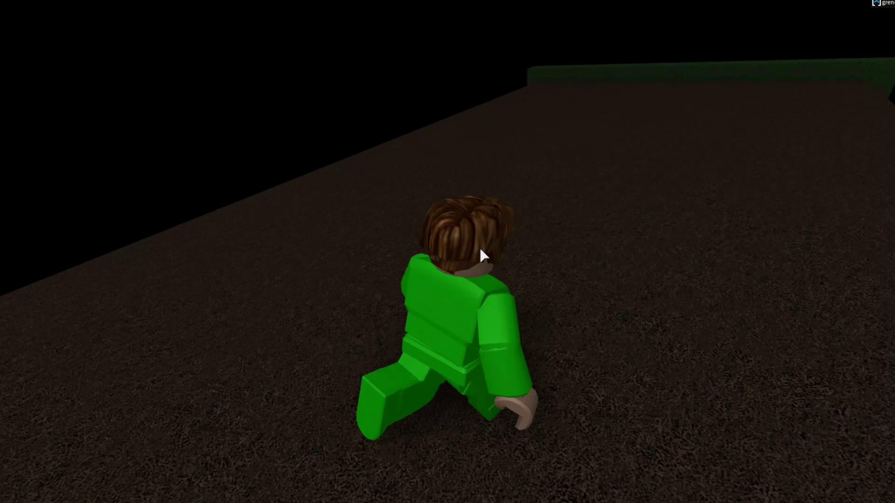
pyautogui.press('w')
pyautogui.scroll(3, 453, 253)
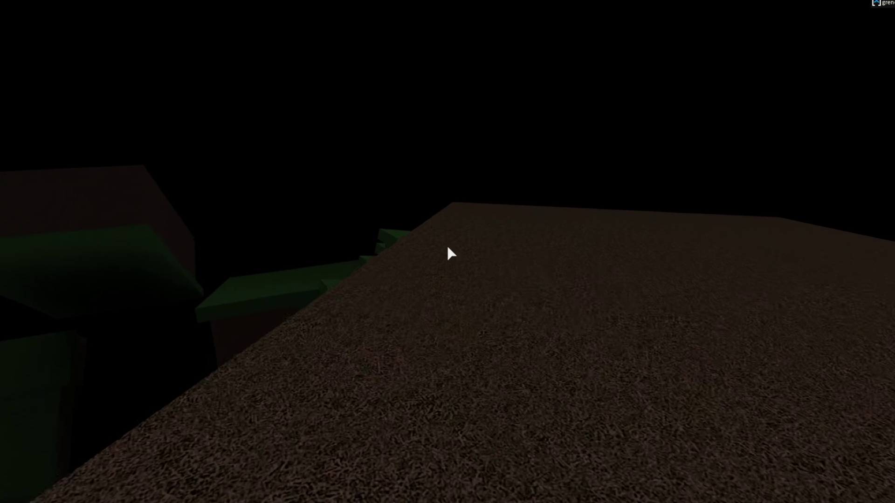
pyautogui.moveTo(451, 254); pyautogui.dragTo(450, 254)
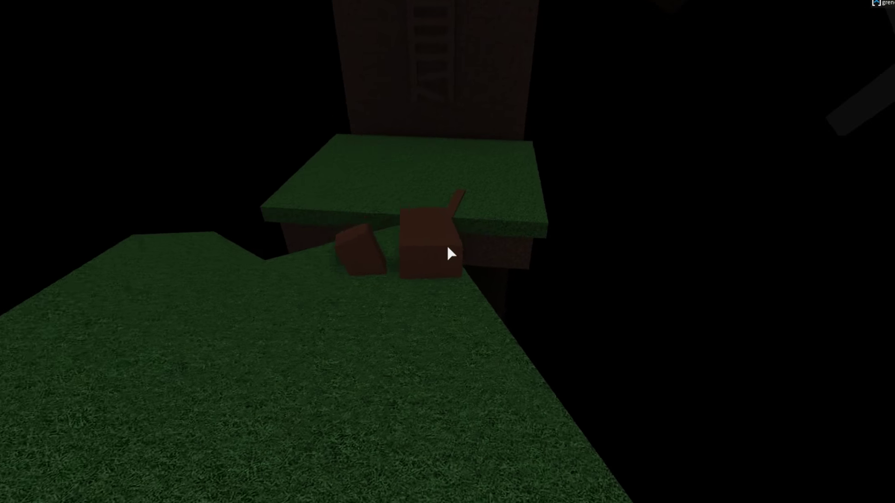
# - Turn toward the tree Jim, interact with it, and confirm resetting the character
pyautogui.click(448, 252)
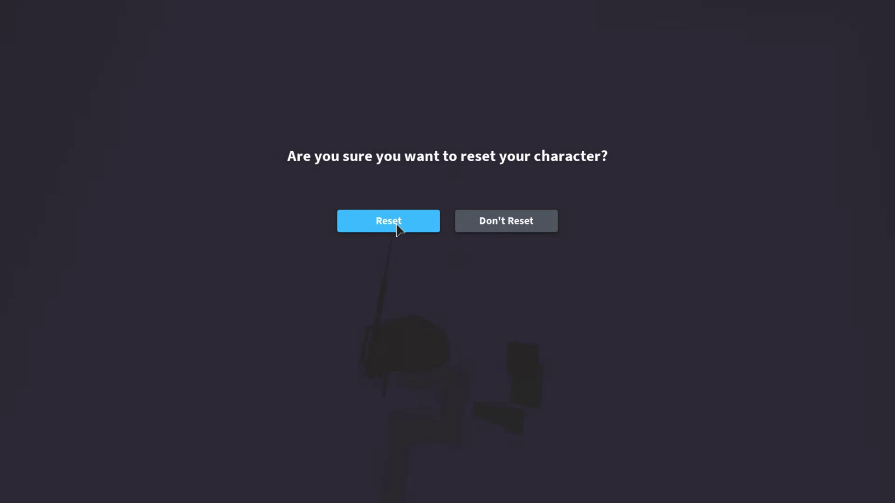
pyautogui.click(397, 225)
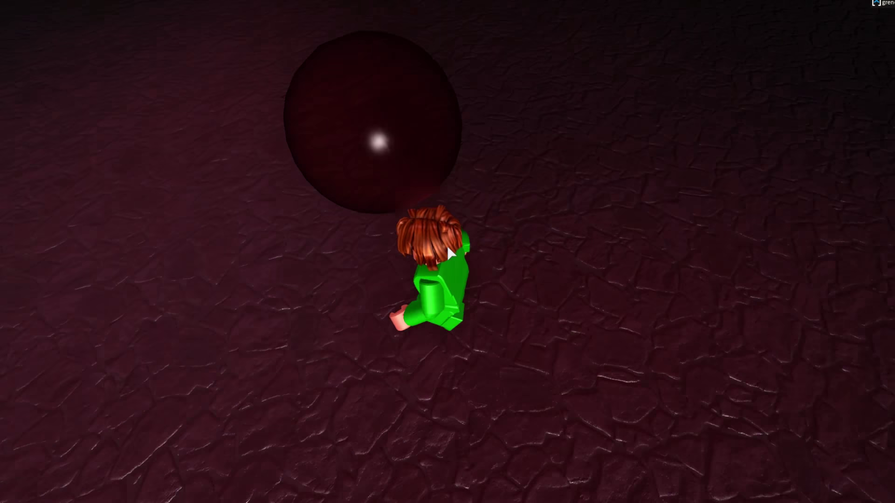
# - Walk up beside the large dark red ball and circle it across the cavern floor
pyautogui.press('w')
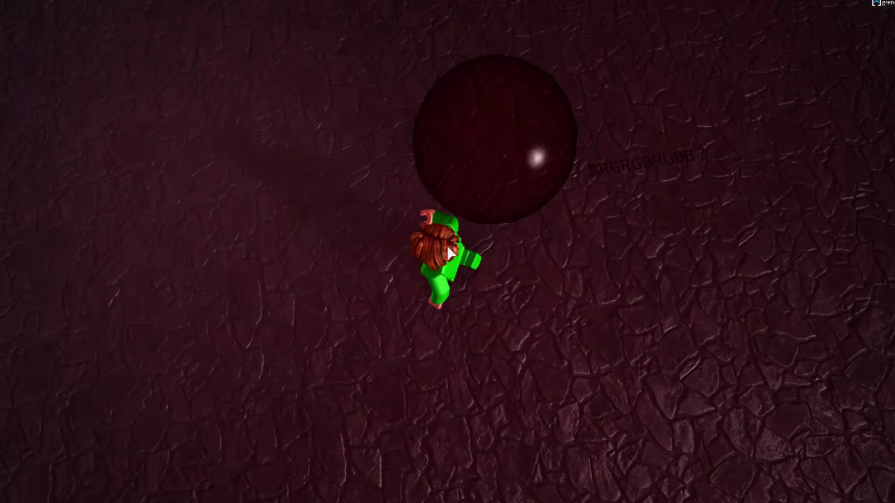
pyautogui.press('w')
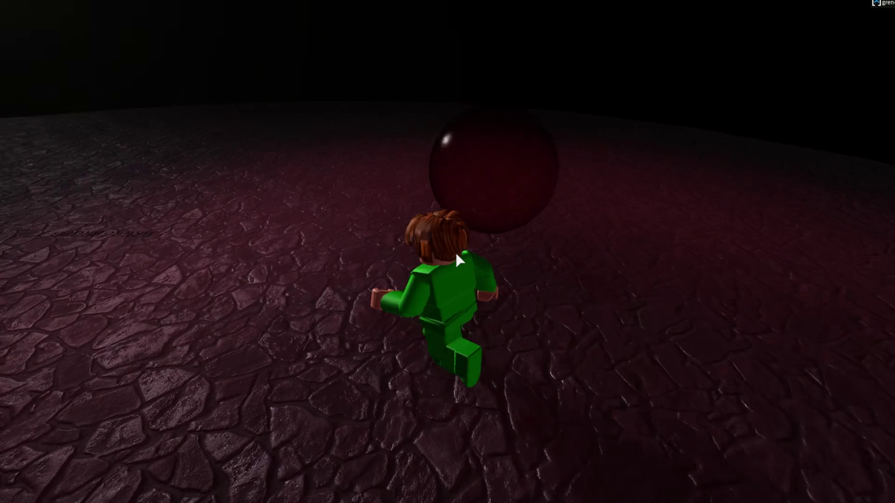
pyautogui.press('w')
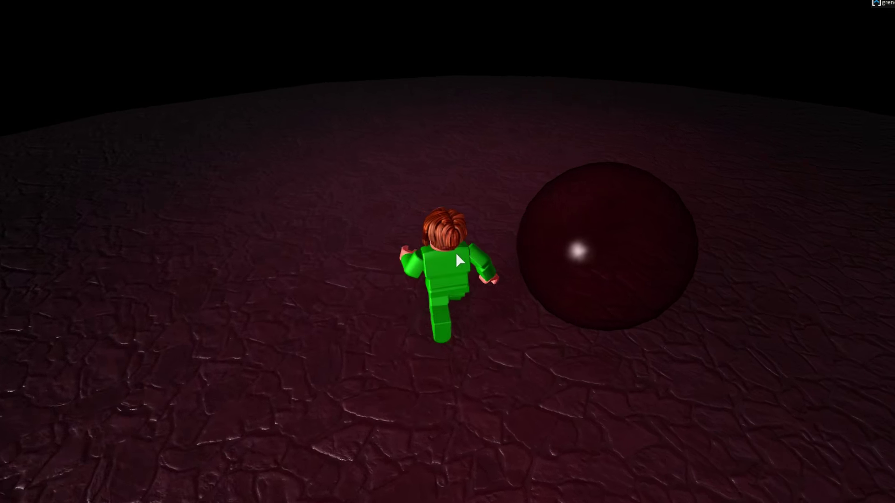
pyautogui.press('w')
pyautogui.scroll(5, 451, 253)
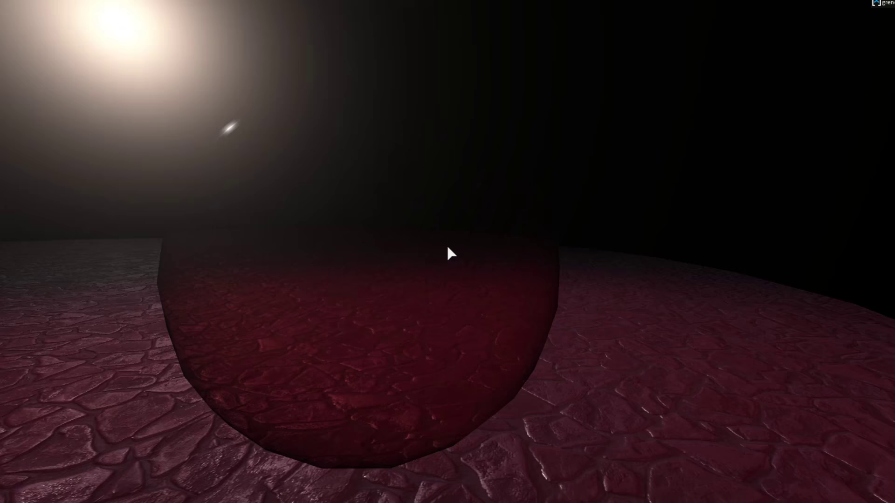
pyautogui.press('w')
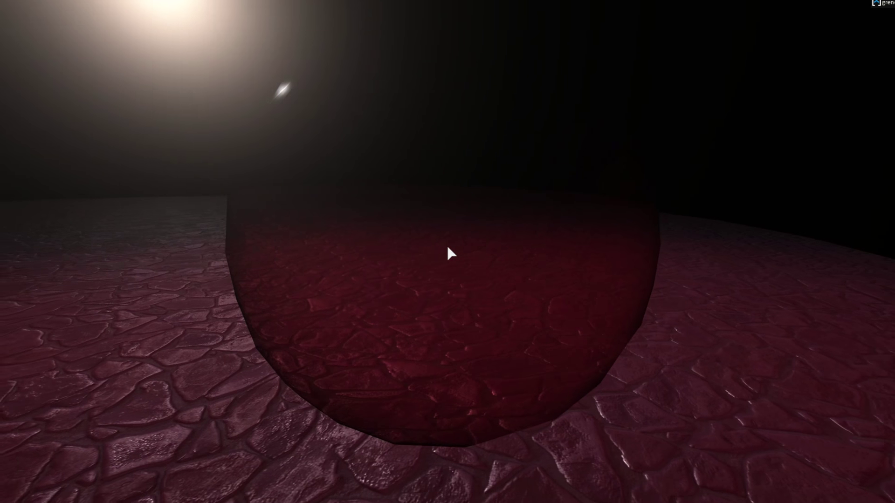
pyautogui.press('w')
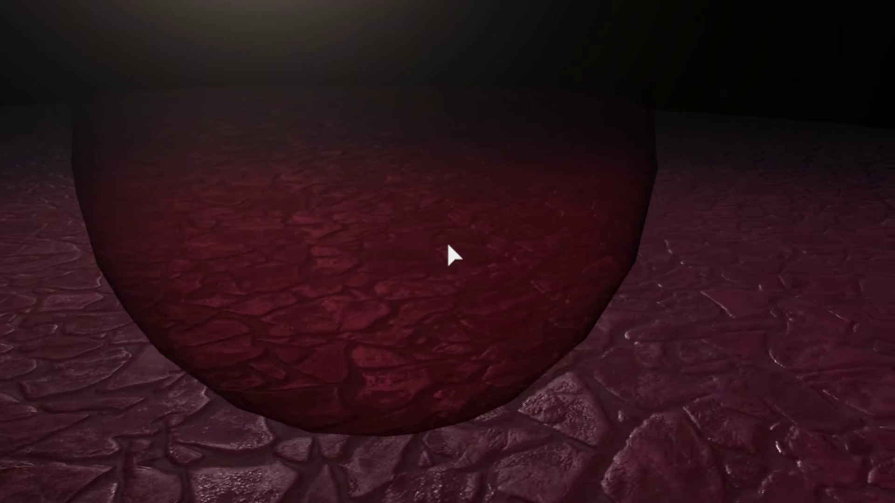
pyautogui.press('w')
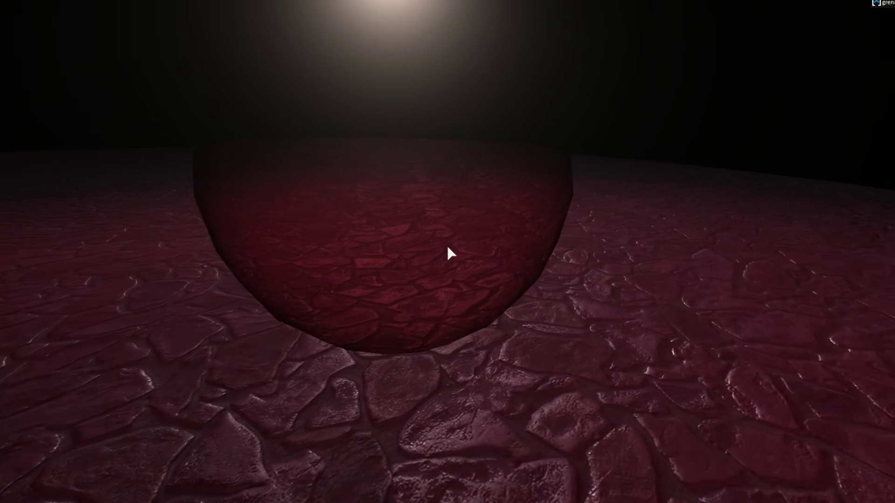
pyautogui.scroll(-3, 450, 254)
pyautogui.press('w')
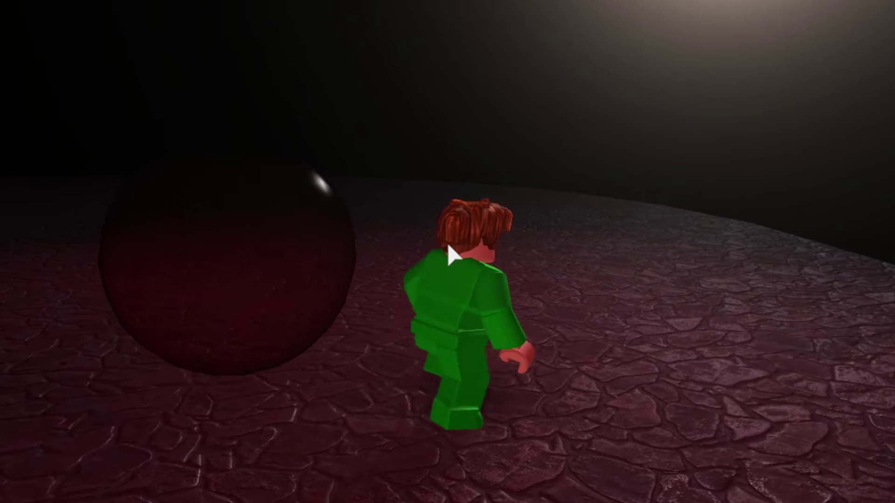
pyautogui.press('w')
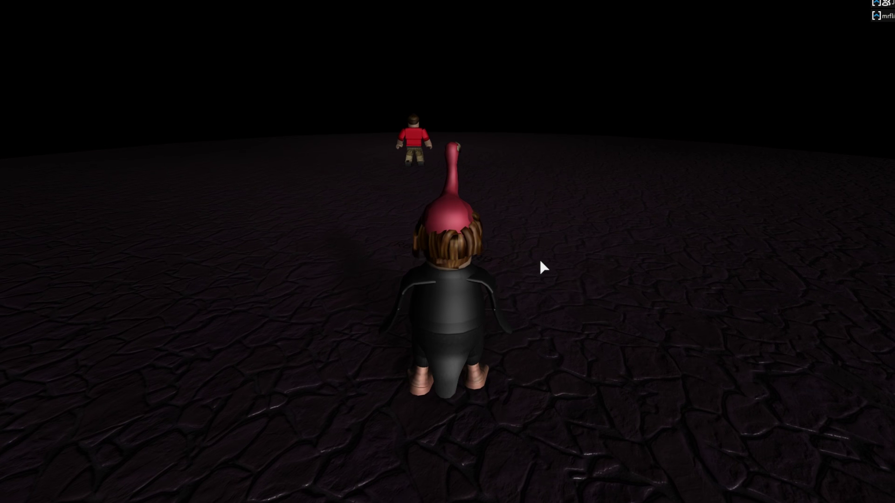
# - Walk across the floor past the red-shirted player toward the ground code
pyautogui.press('w')
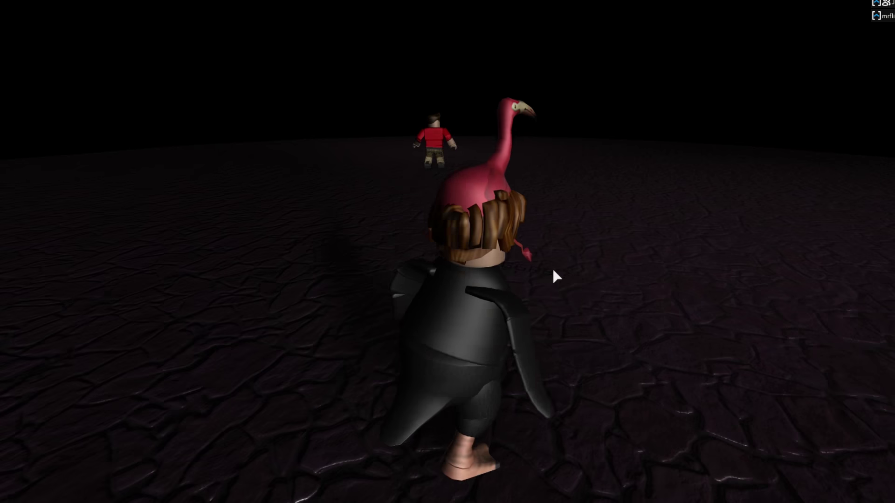
pyautogui.press('w')
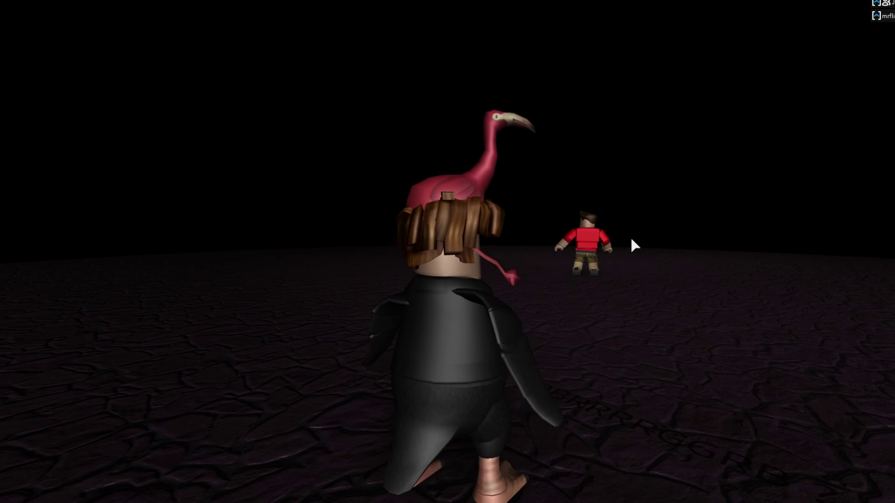
pyautogui.press('w')
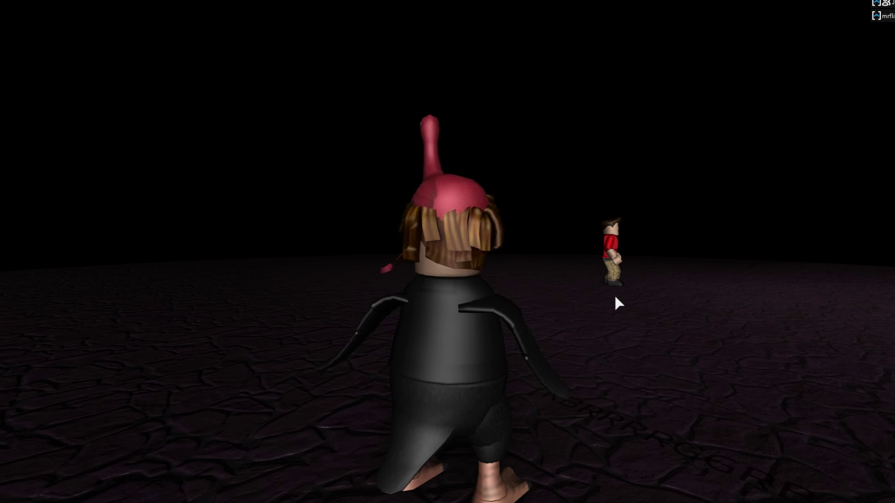
pyautogui.scroll(3, 614, 303)
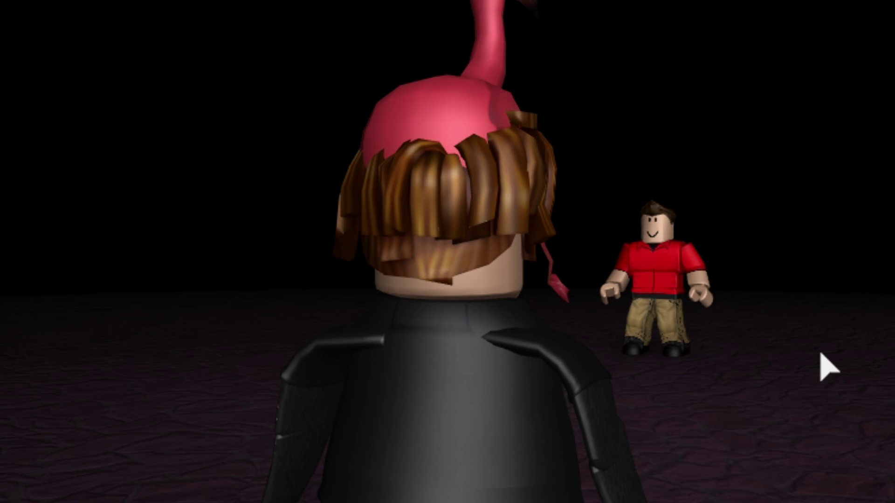
pyautogui.scroll(-3, 614, 294)
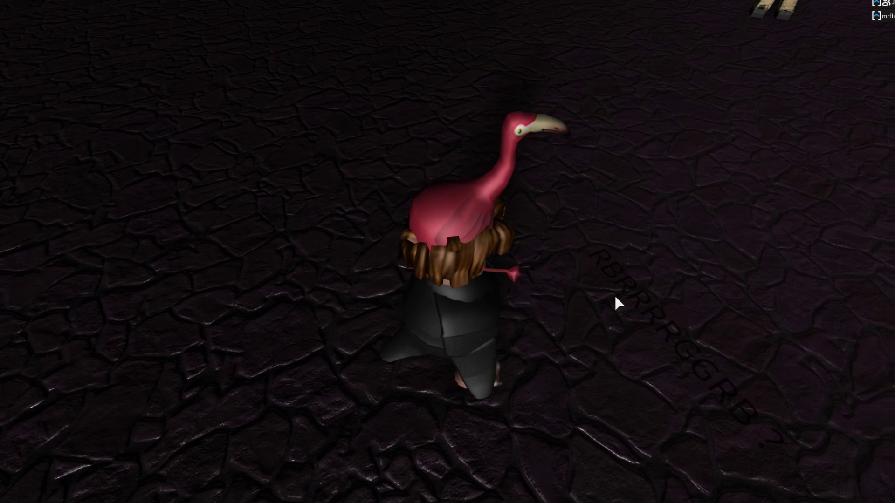
pyautogui.press('w')
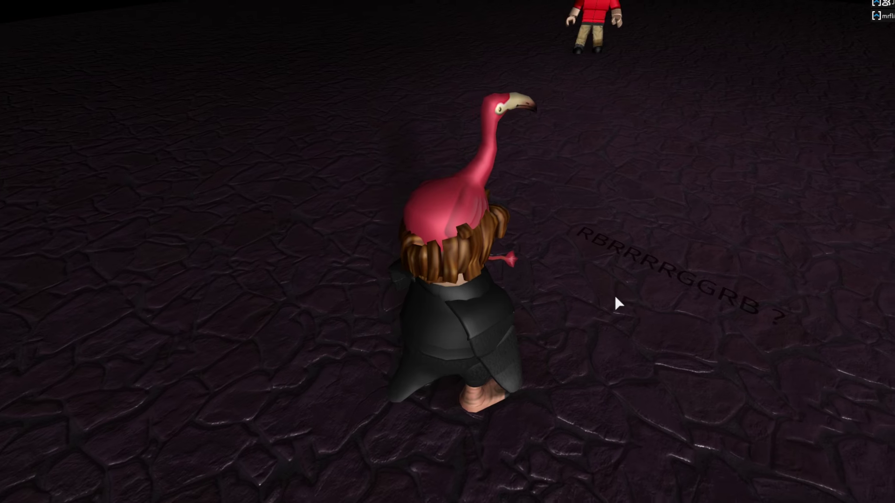
pyautogui.press('w')
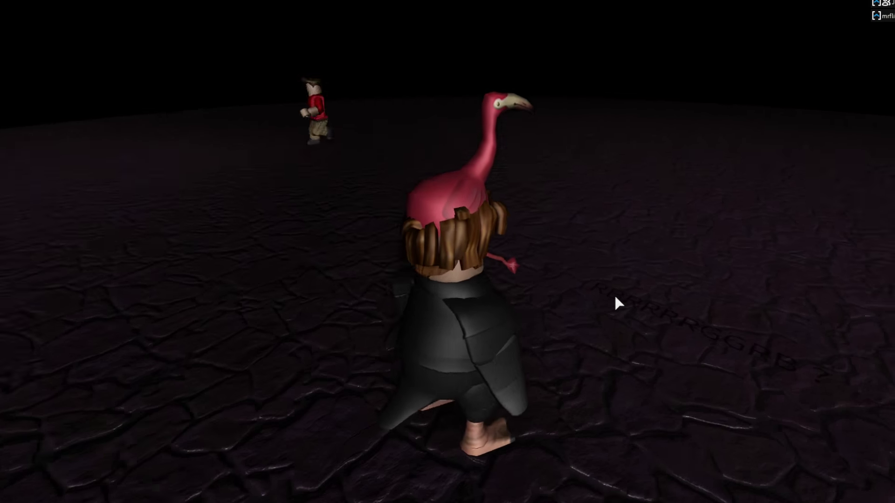
# - Look down to read the 'RBRRRRGGRB?' ground code, then select part of the search query
pyautogui.rightClick(614, 294)
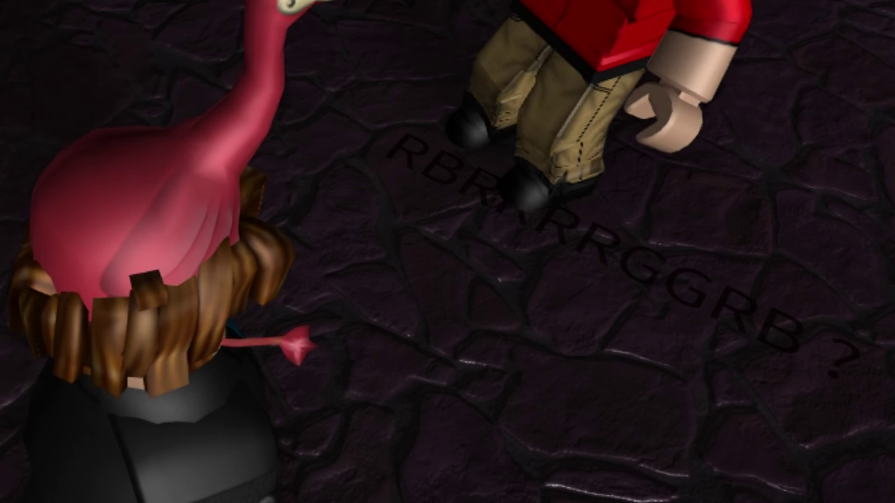
pyautogui.scroll(-3, 804, 260)
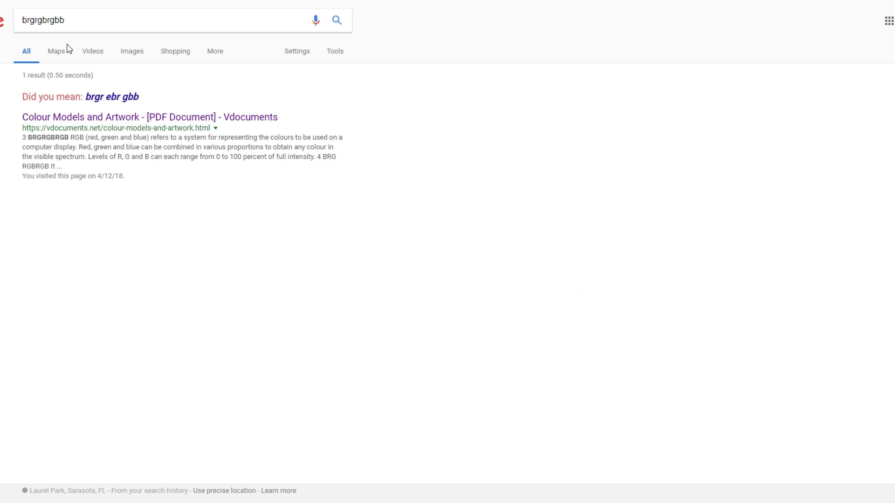
pyautogui.click(28, 20)
pyautogui.moveTo(111, 37); pyautogui.dragTo(180, 33)
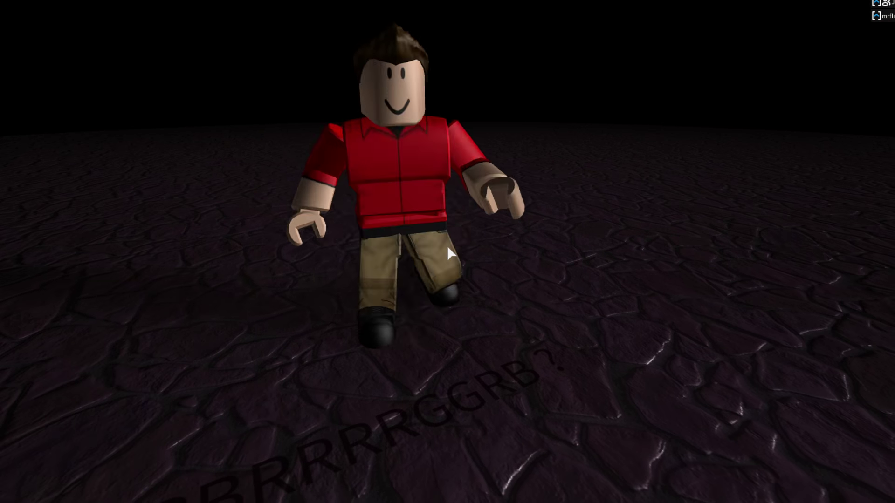
# - Leave the Stream Inbetween Lines game from the Esc menu and confirm
pyautogui.press('Escape')
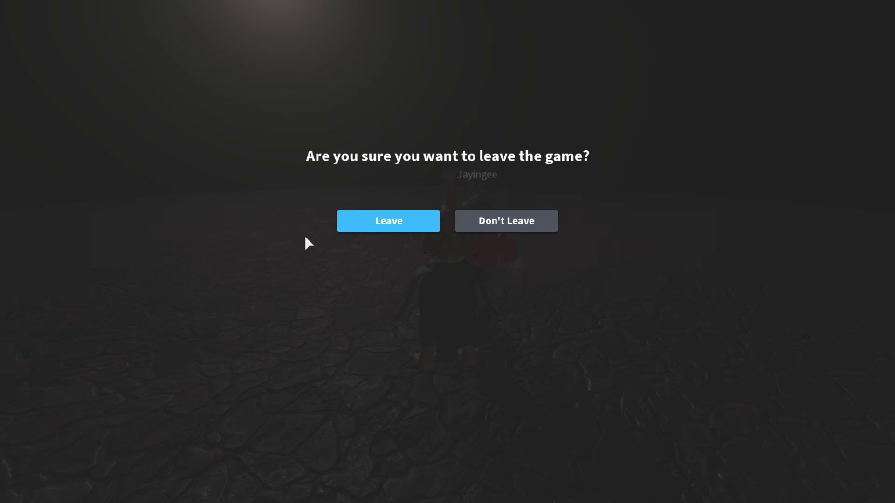
pyautogui.click(407, 206)
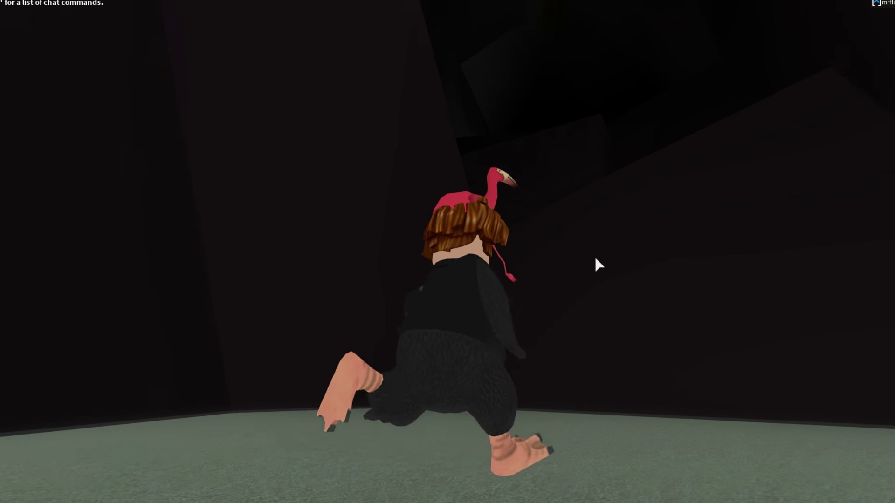
# - Walk through the dark corridor onto the red cracked floor to the 'RBRRRRGGRB ?' text, then back away
pyautogui.press('w')
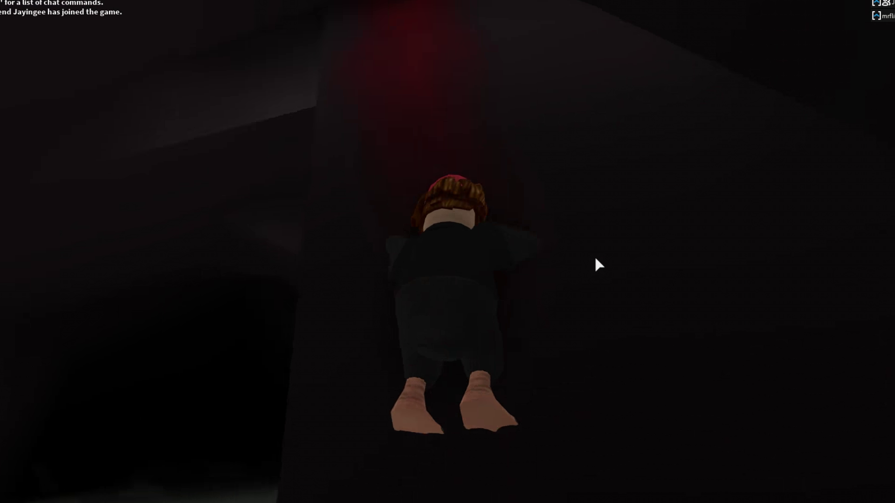
pyautogui.press('w')
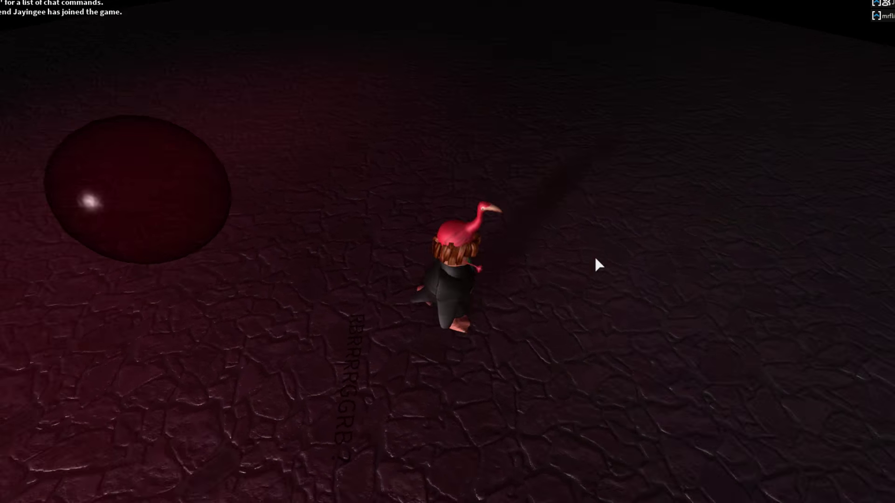
pyautogui.press('w')
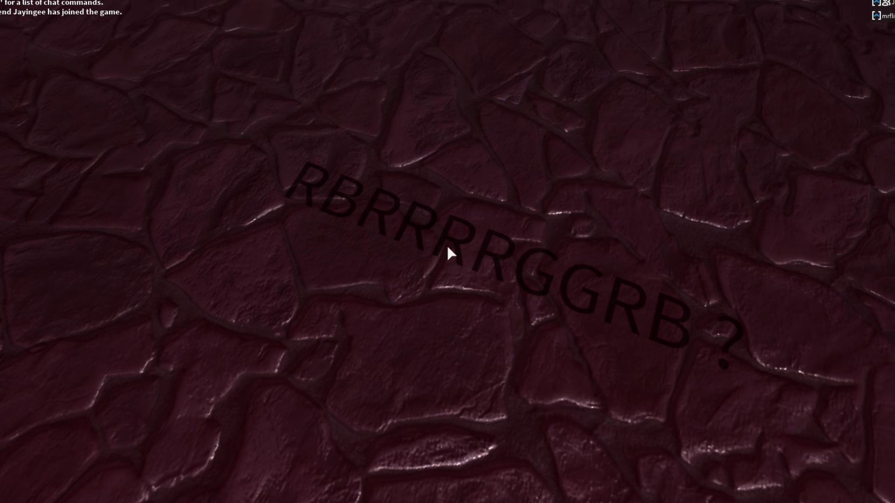
pyautogui.scroll(-3, 447, 243)
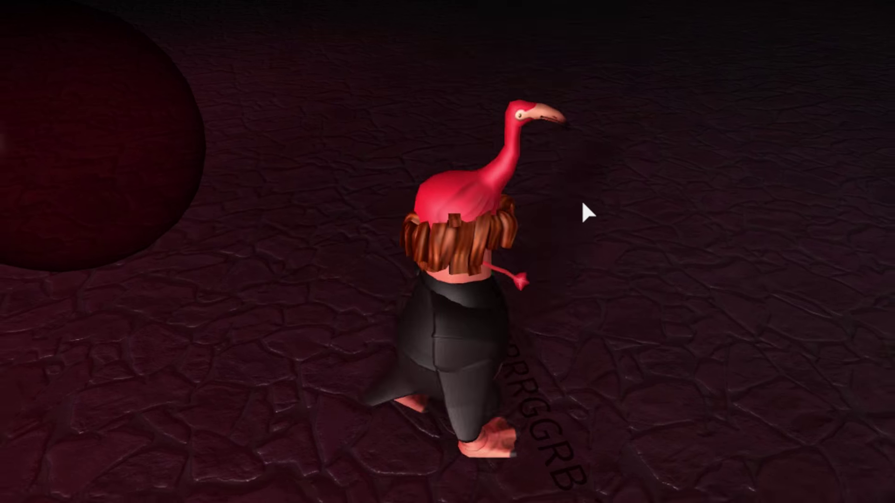
pyautogui.press('s')
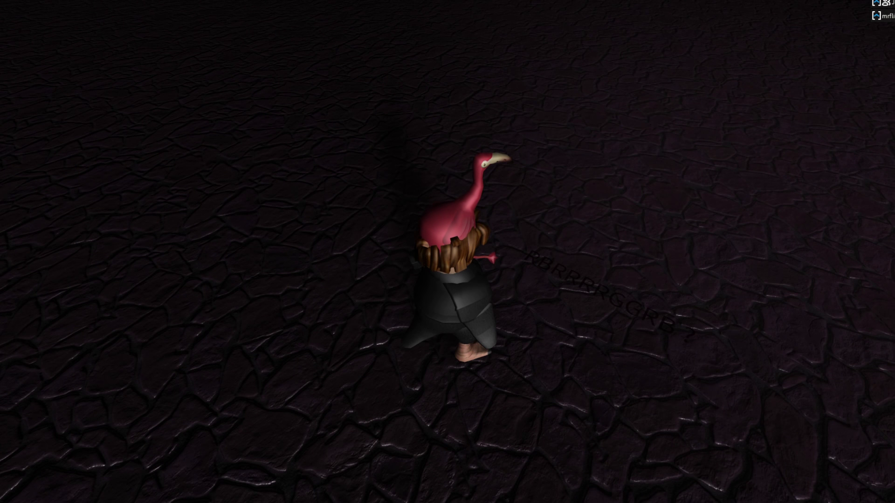
# - Select the 'brgrgbrgbb' search result snippet, then show the game's About description
pyautogui.rightClick(814, 171)
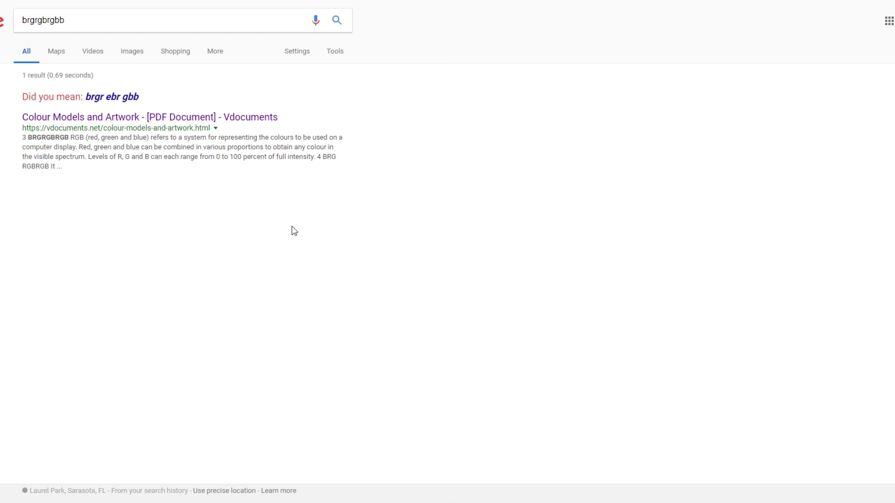
pyautogui.moveTo(176, 169); pyautogui.dragTo(74, 128)
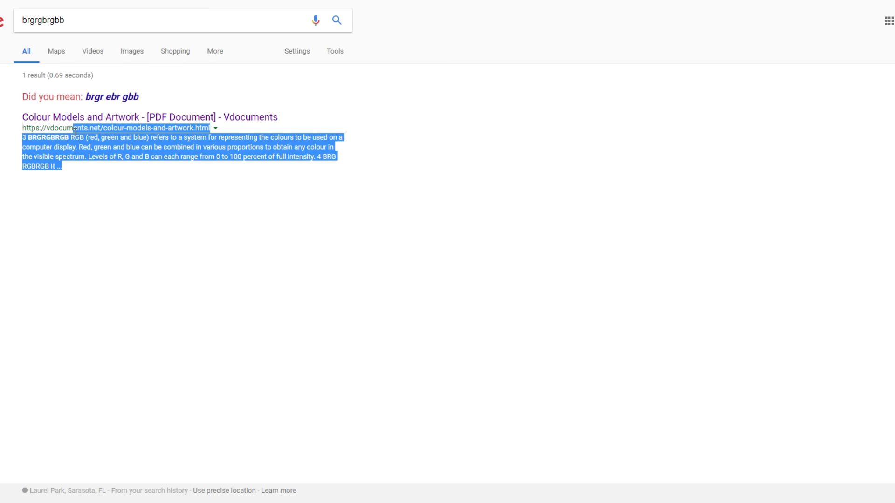
pyautogui.click(139, 222)
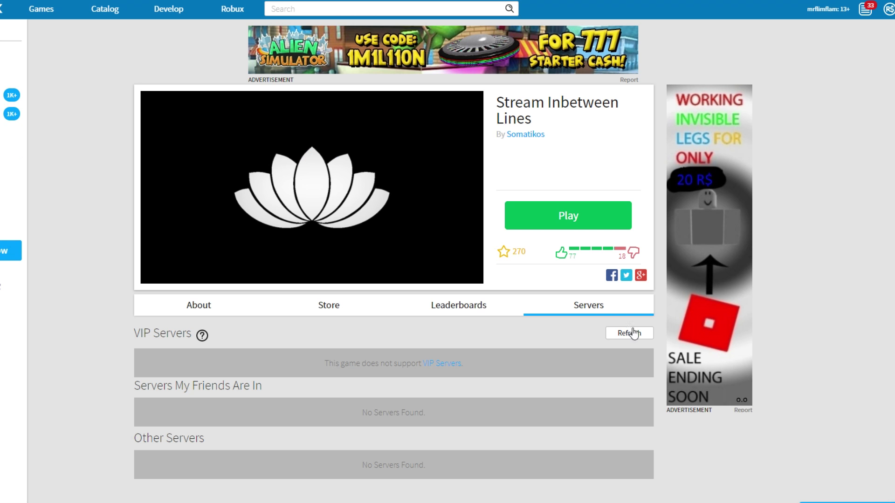
pyautogui.click(241, 306)
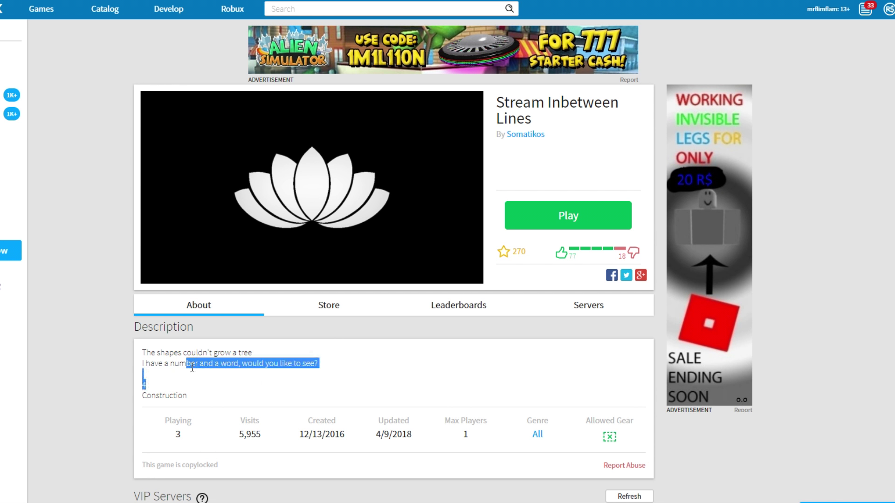